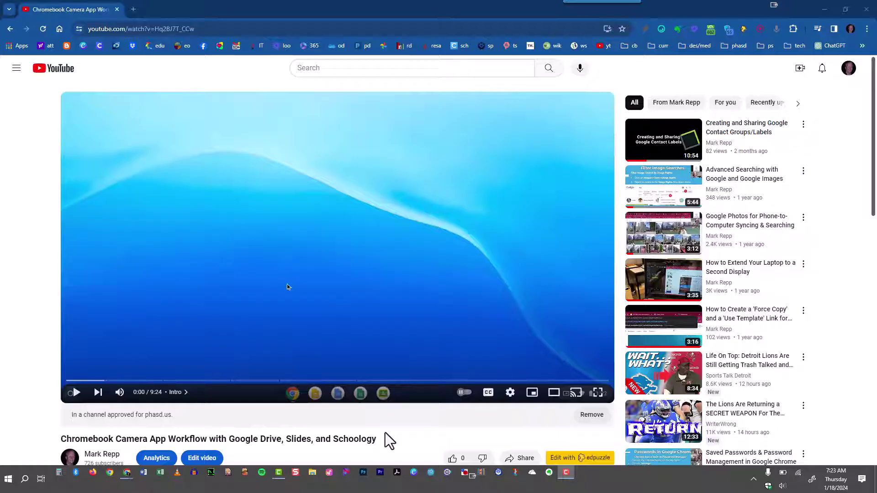
- Change the video's web address from youtube to yout-ube to load the nocookie embed player
mouse_move(748, 440)
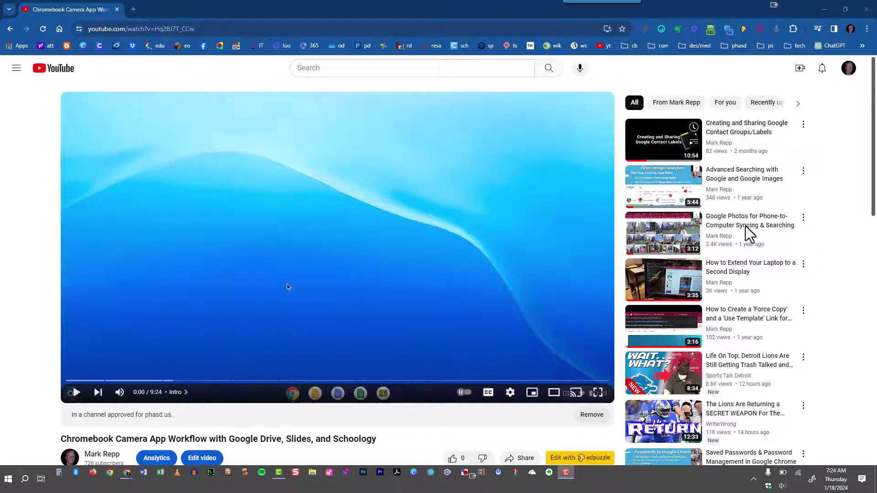
scroll(726, 386, "down", 4)
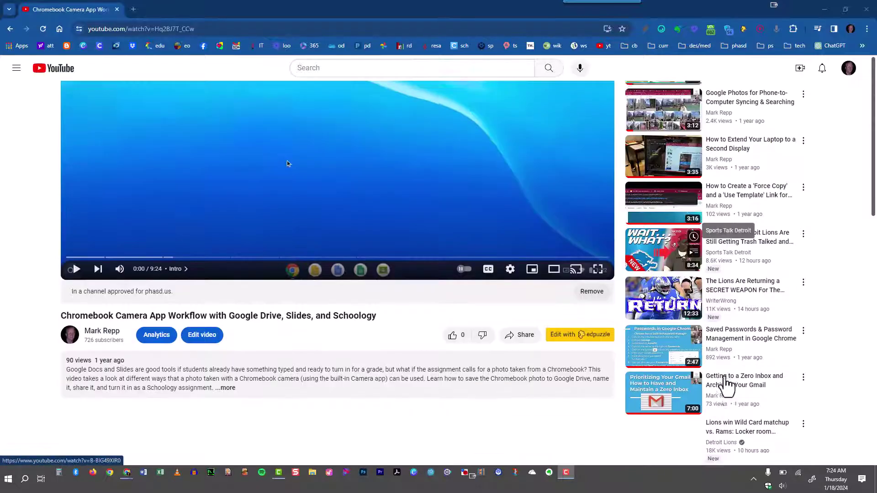
scroll(726, 386, "up", 2)
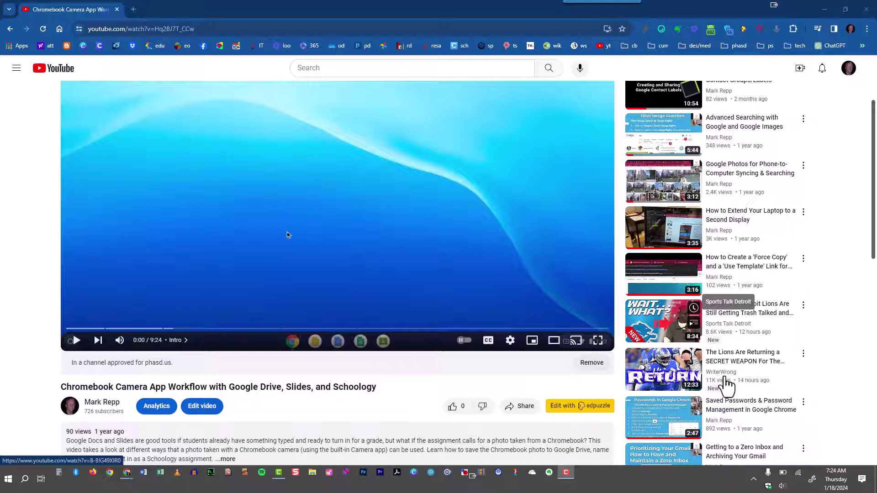
scroll(724, 381, "up", 2)
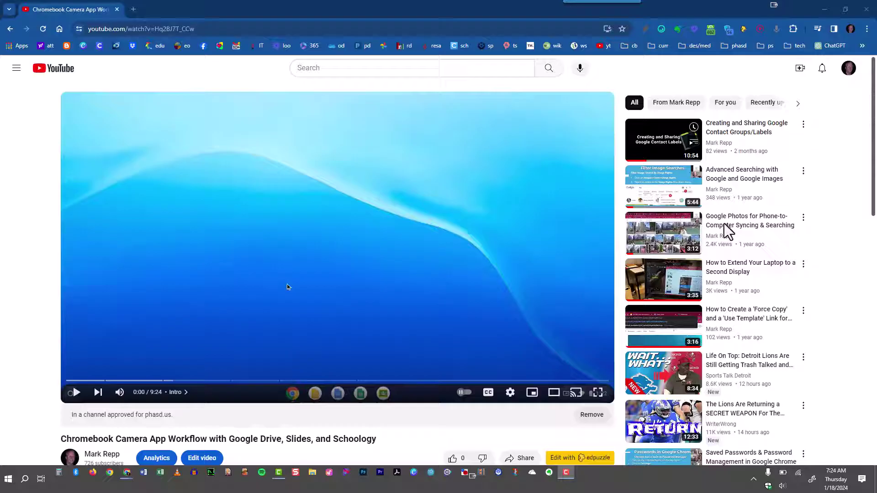
mouse_move(728, 231)
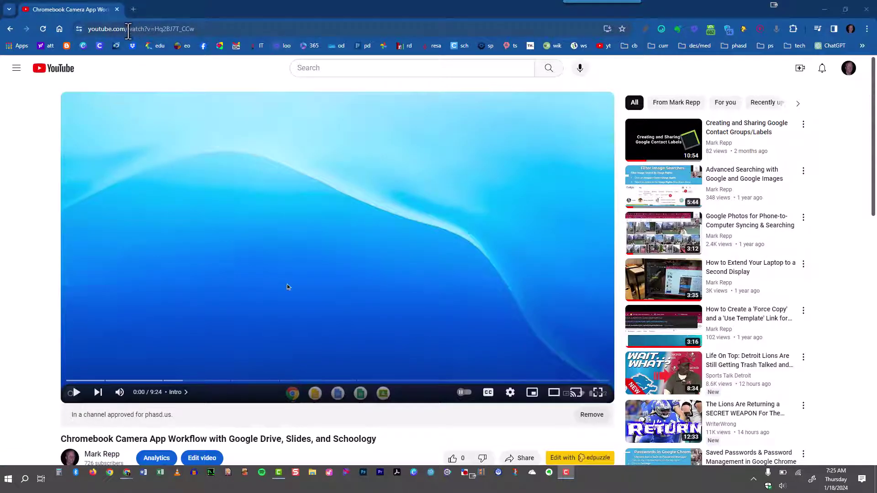
left_click(114, 28)
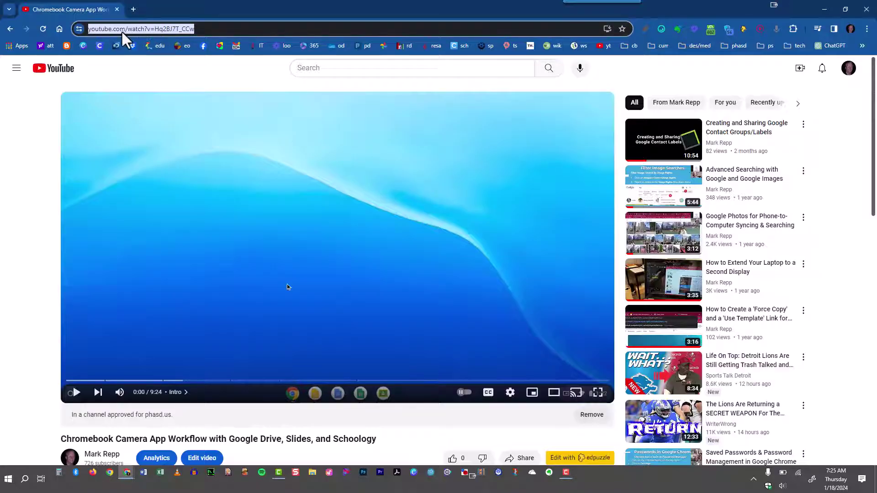
left_click(125, 63)
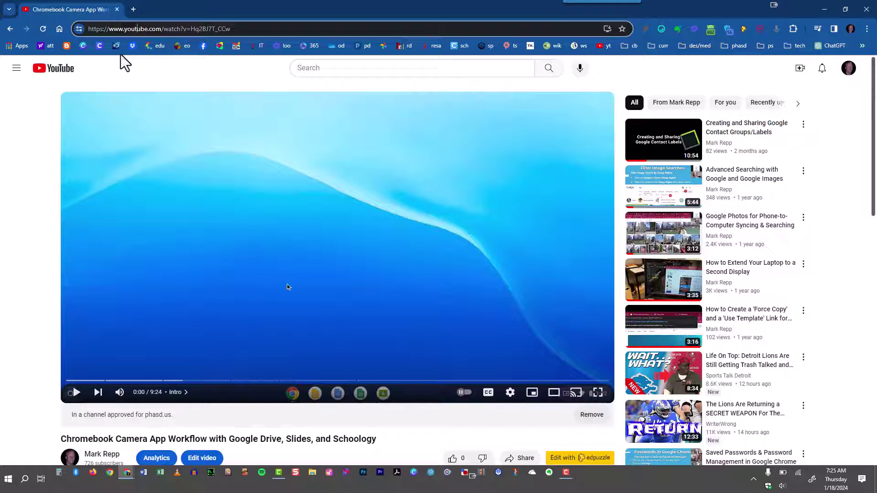
type("-nocookie")
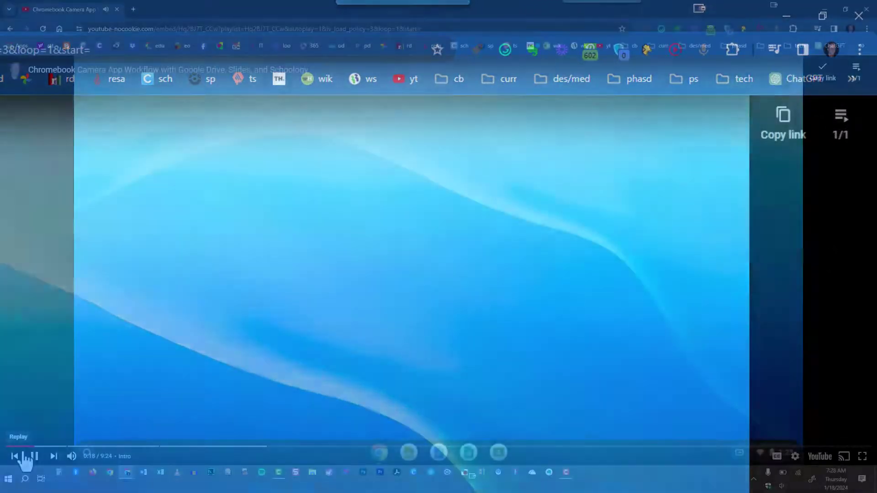
- Pause the embedded video near its end to reveal the More videos strip
left_click(24, 459)
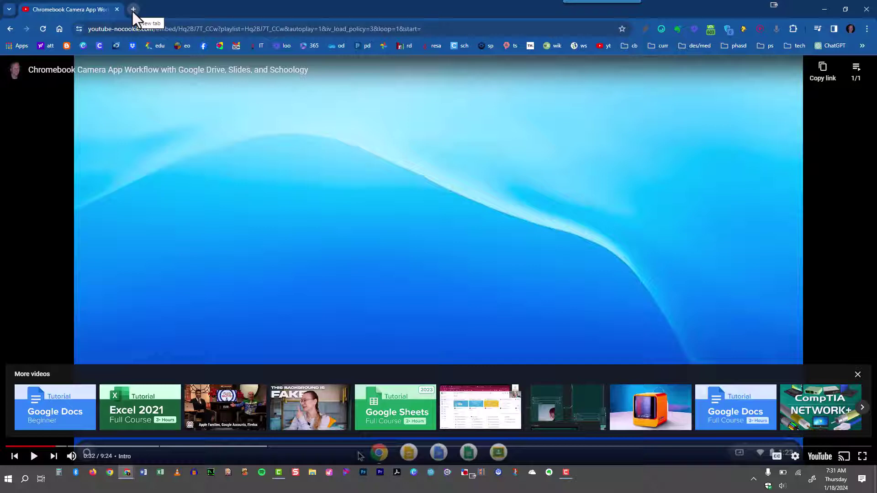
- Search Google for 'unhook extension' in a new browser tab
left_click(133, 10)
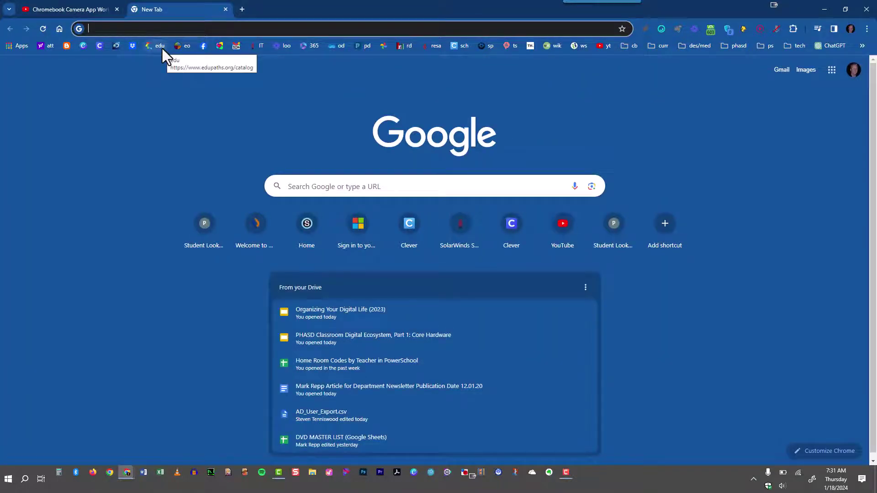
type("unhook extension")
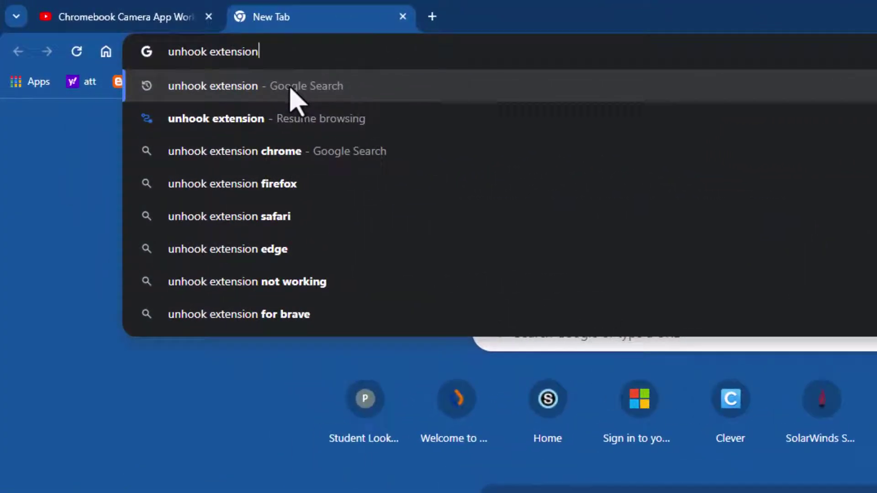
left_click(290, 89)
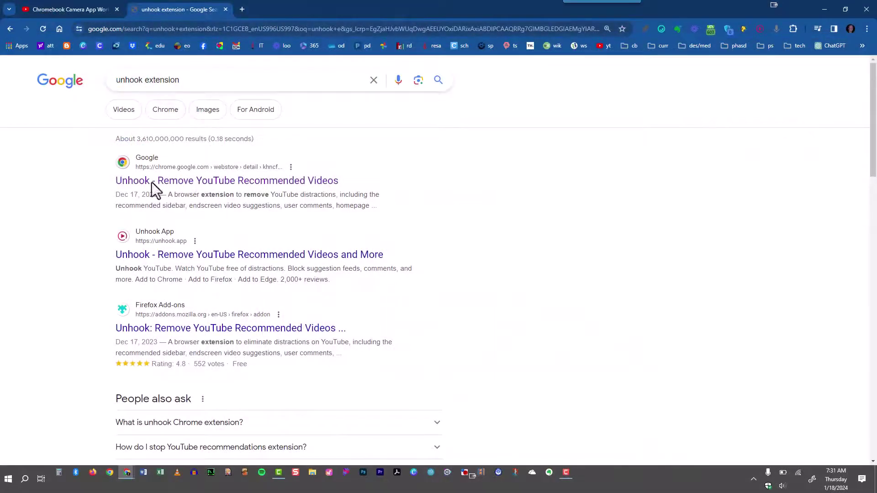
- Open Unhook's Chrome Web Store listing and confirm it appears among installed extensions
left_click(175, 182)
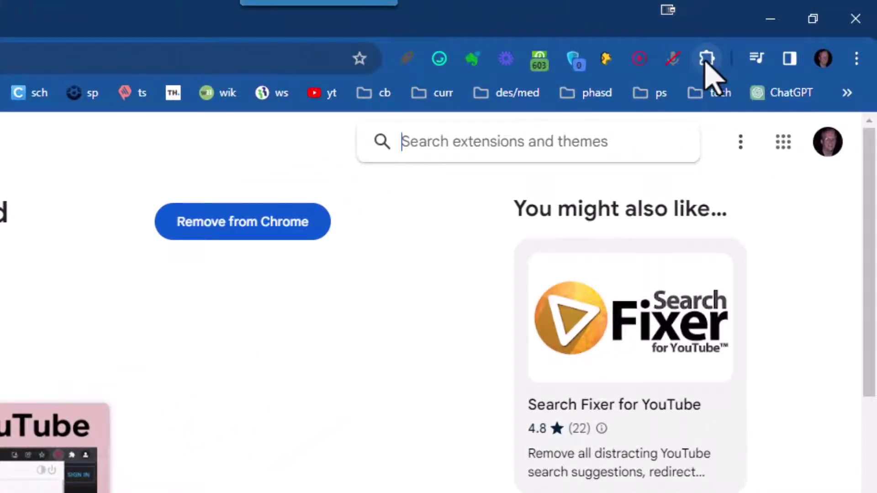
left_click(708, 60)
scroll(596, 402, "down", 10)
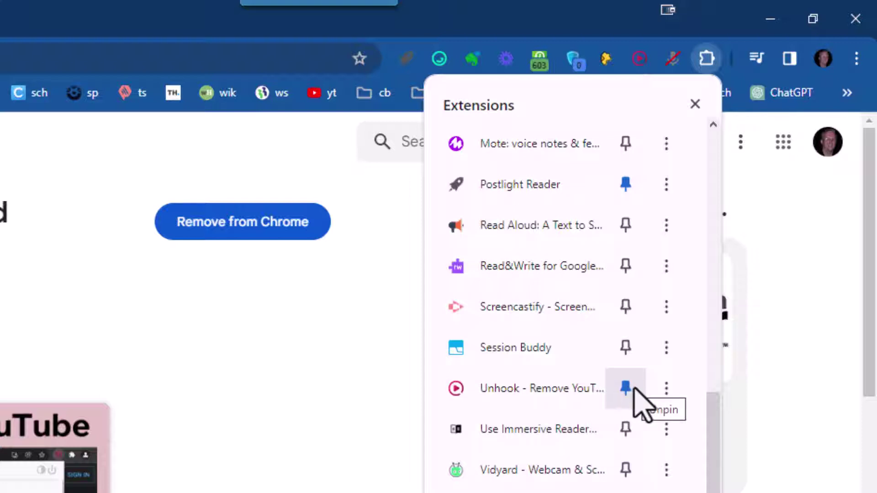
left_click(353, 359)
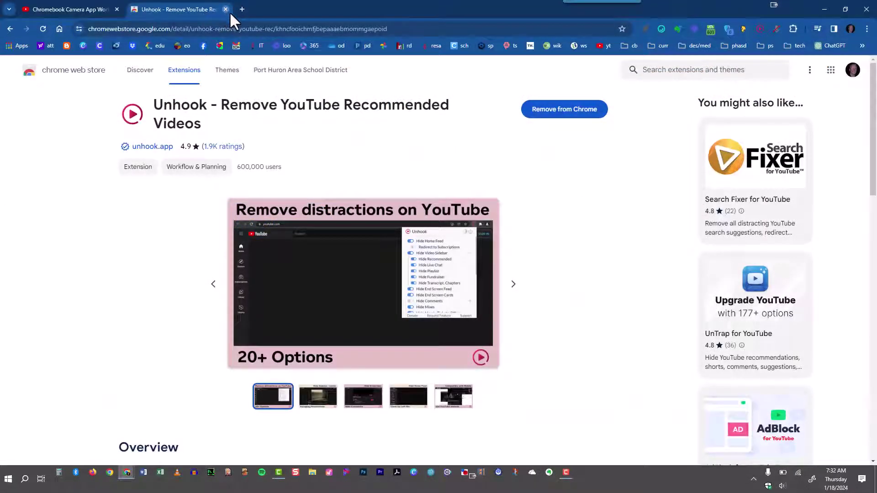
- Close the Web Store tab and load the YouTube home page from the address bar
left_click(226, 9)
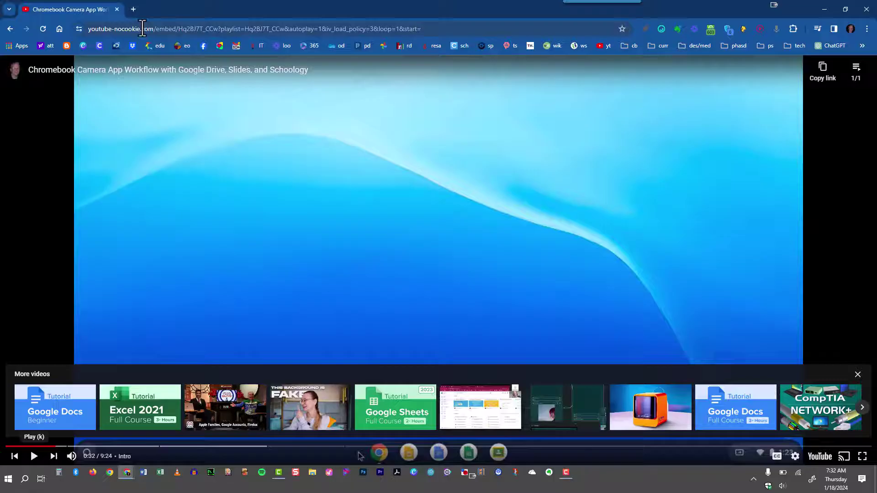
left_click(140, 29)
type("youtube.")
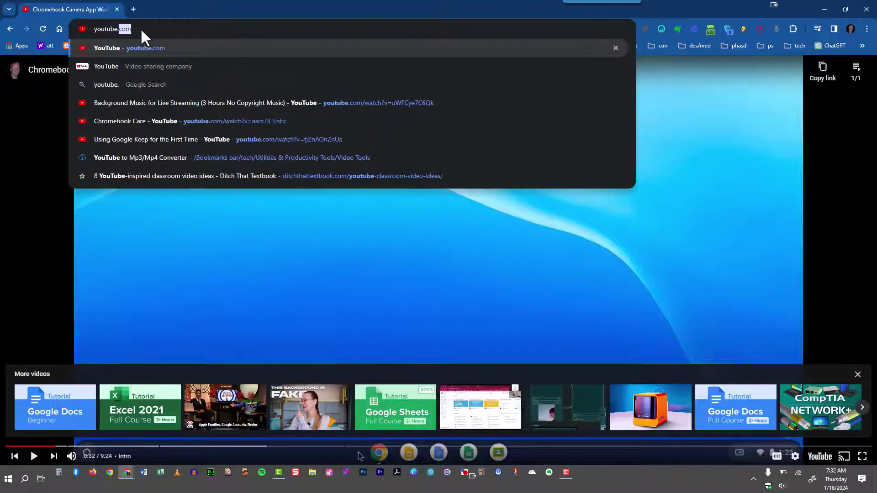
key("Return")
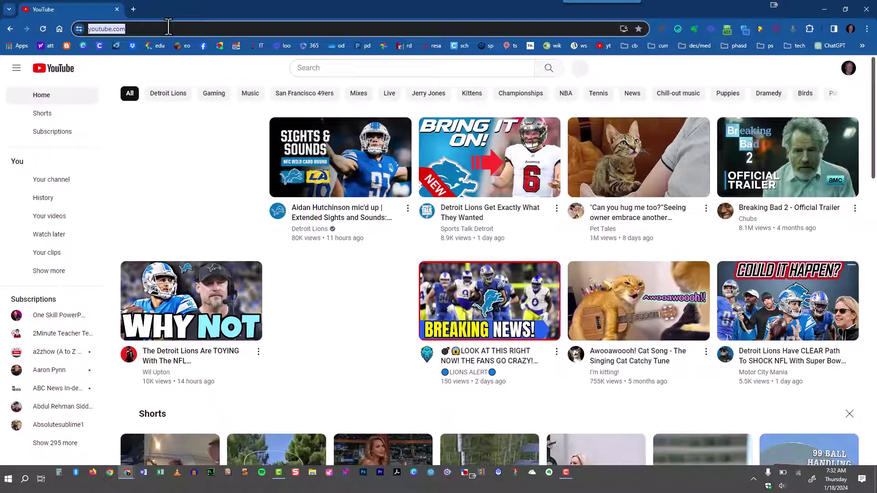
- Open the pasted youtu.be link to the Chromebook Camera App Workflow video and show Unhook's panel
type("https://youtu.be/Hq2BJ7T_CCw?list=TLGGH_NEXdiw2egxODAxMjAyNA")
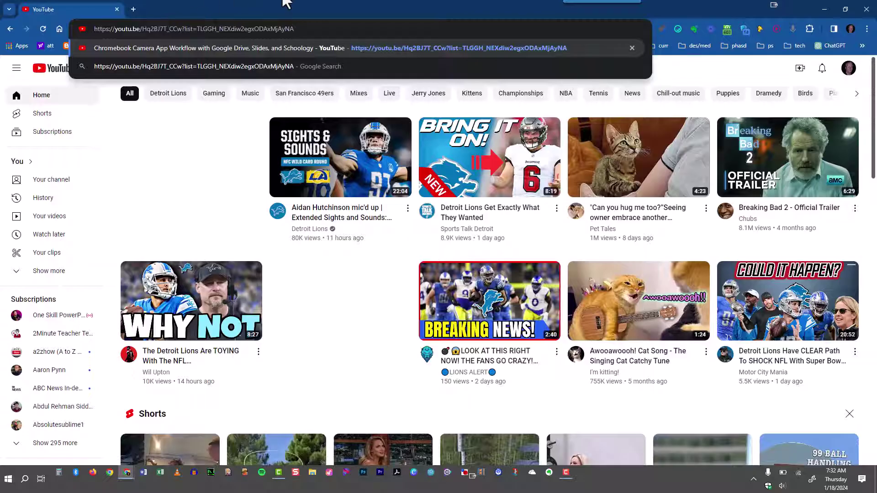
key("Return")
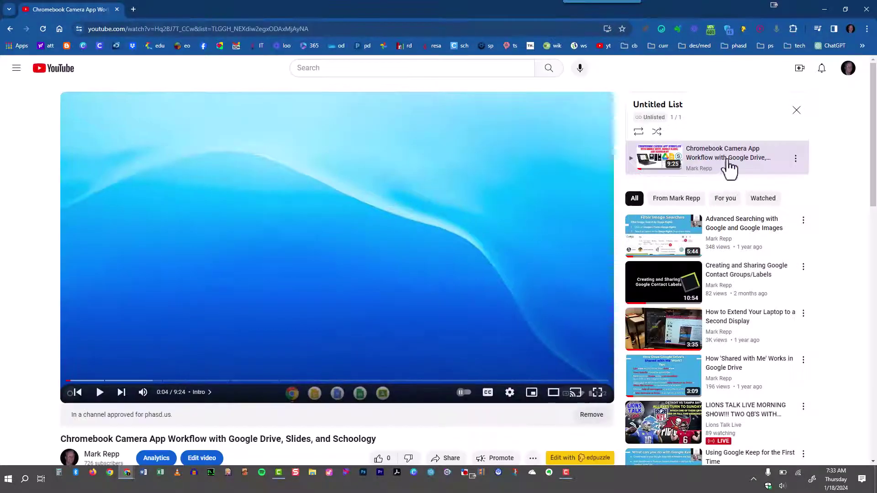
scroll(708, 224, "down", 4)
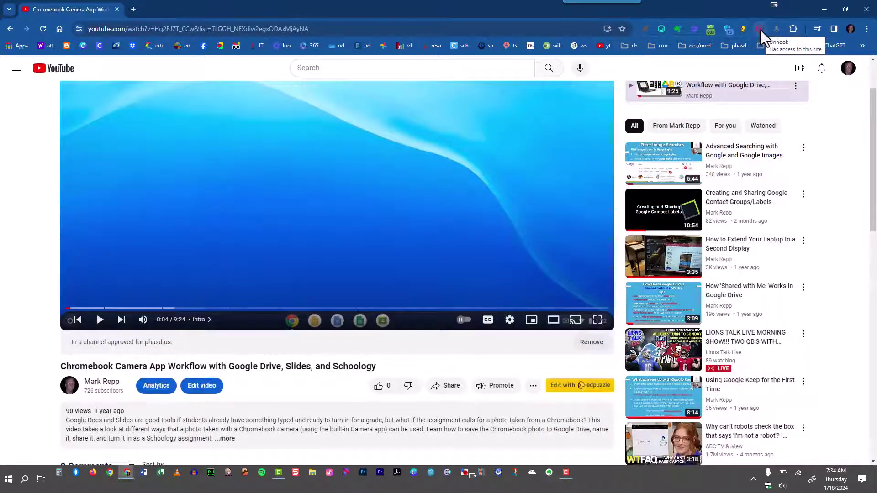
left_click(760, 30)
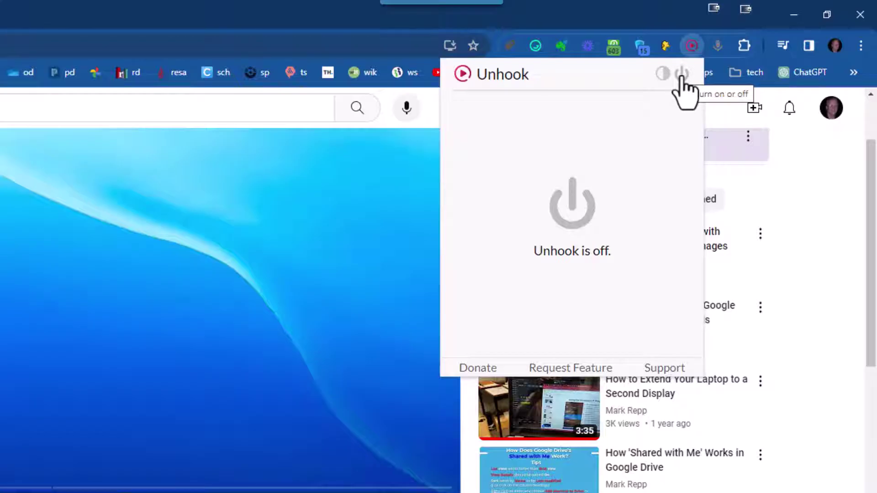
- Switch Unhook on and leave Hide Video Sidebar enabled
left_click(681, 74)
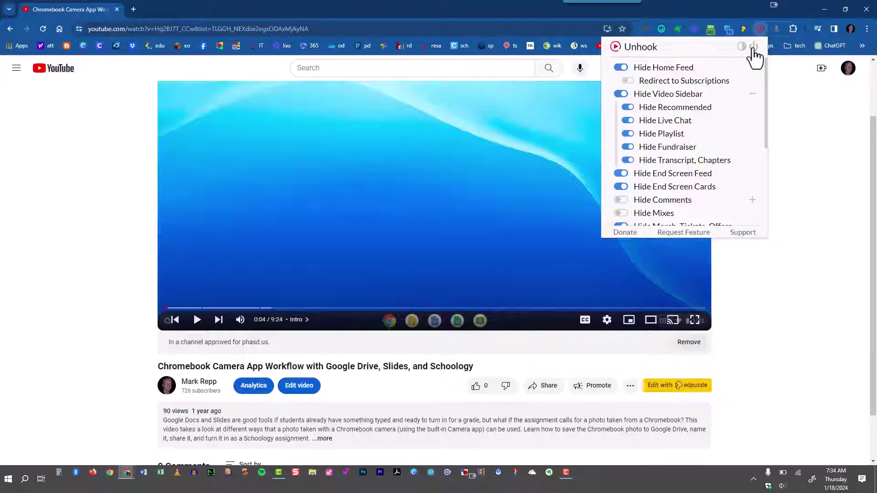
scroll(675, 146, "down", 3)
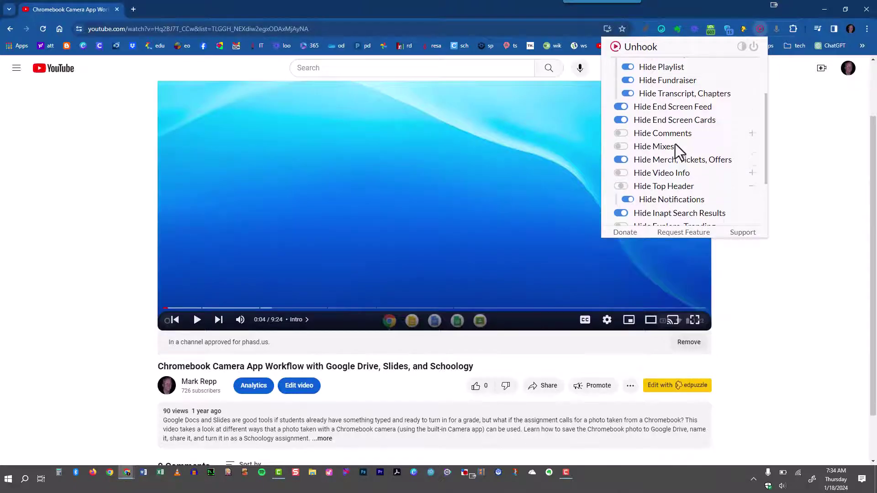
scroll(675, 145, "up", 3)
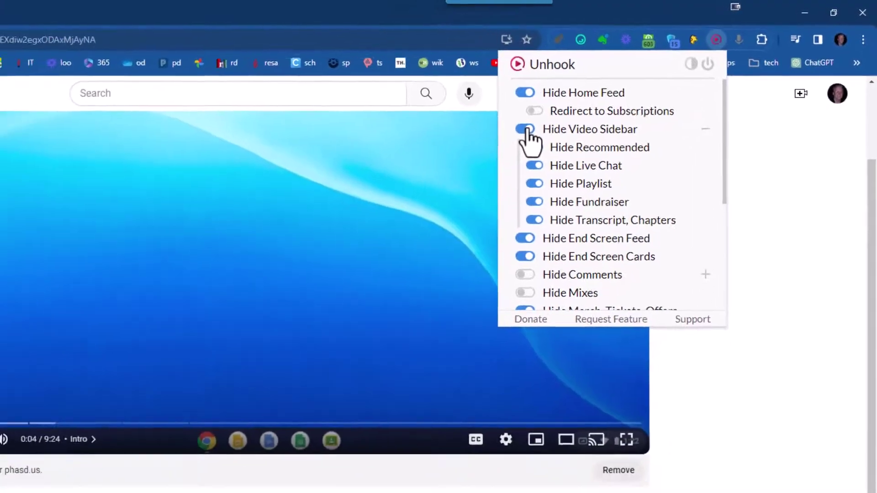
left_click(483, 145)
left_click(607, 100)
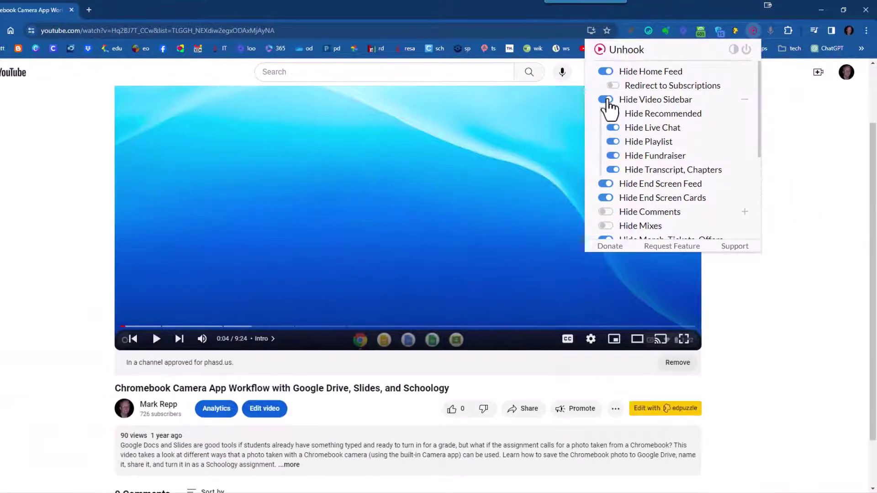
- Turn on Redirect to Subscriptions, Hide Comments and Hide Shorts Tab in Unhook
left_click(613, 86)
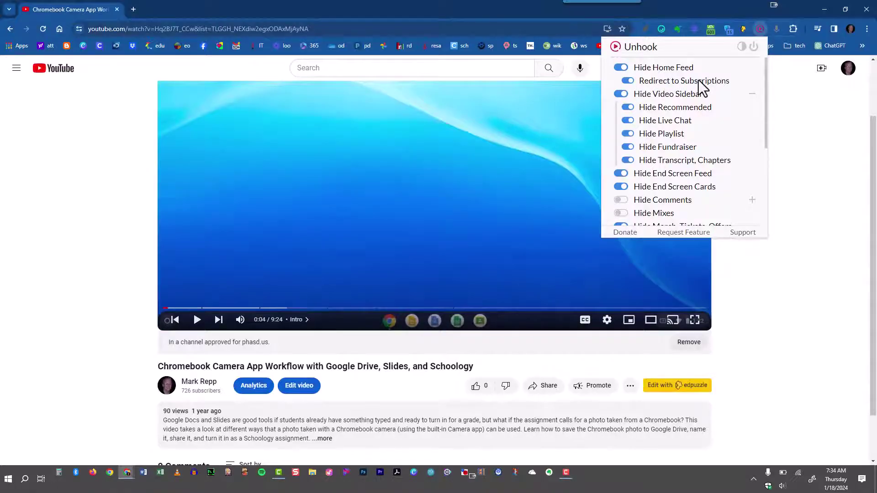
scroll(686, 150, "down", 3)
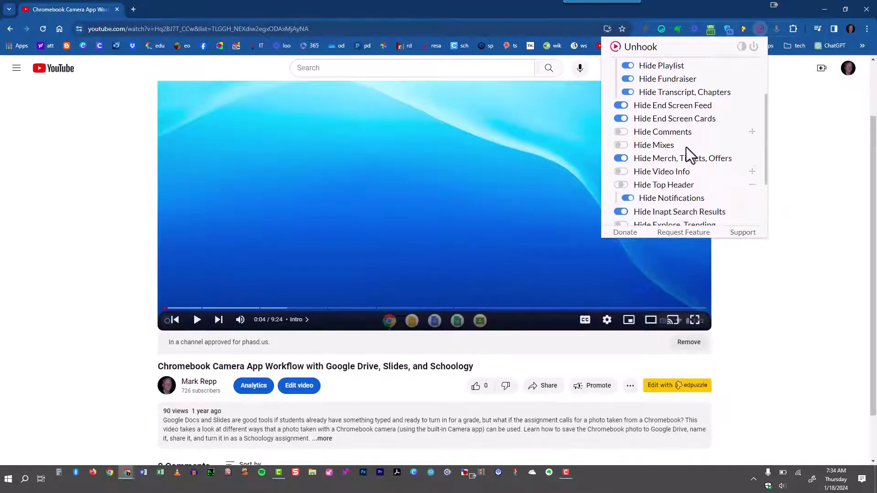
left_click(621, 132)
scroll(642, 147, "down", 1)
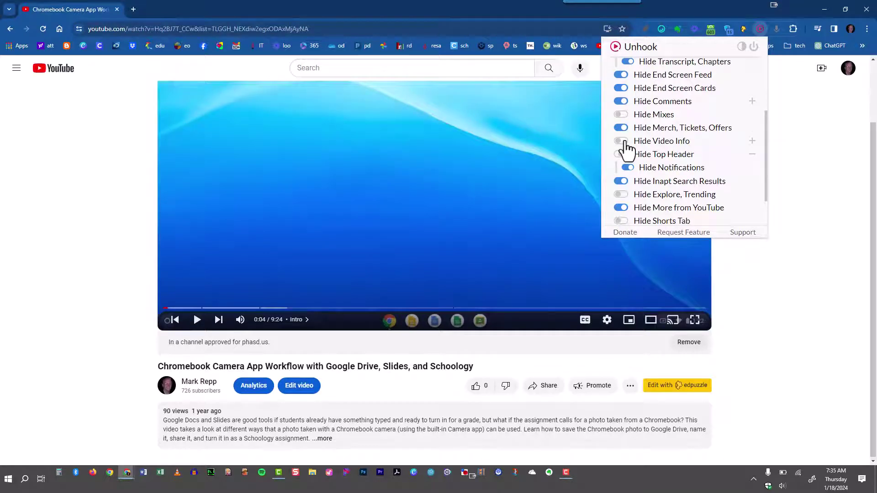
scroll(658, 141, "down", 1)
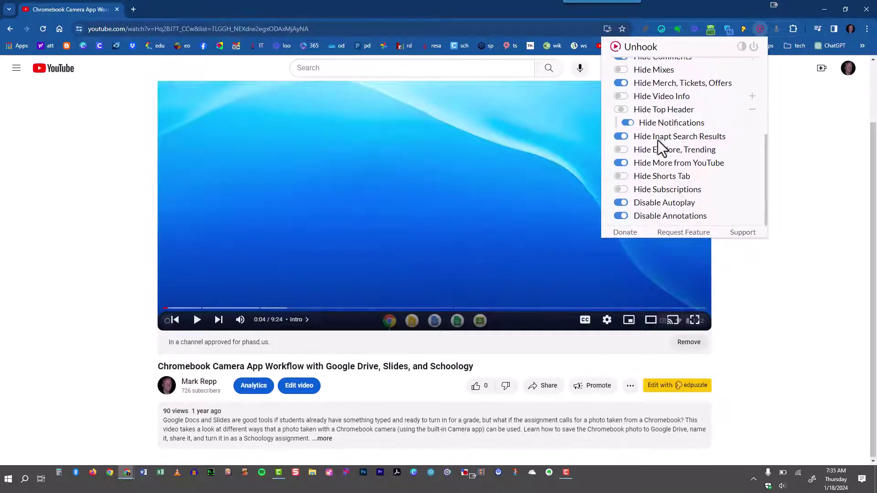
left_click(624, 176)
- Dismiss the Unhook panel to reveal the watch page without a recommendations sidebar
scroll(669, 190, "up", 3)
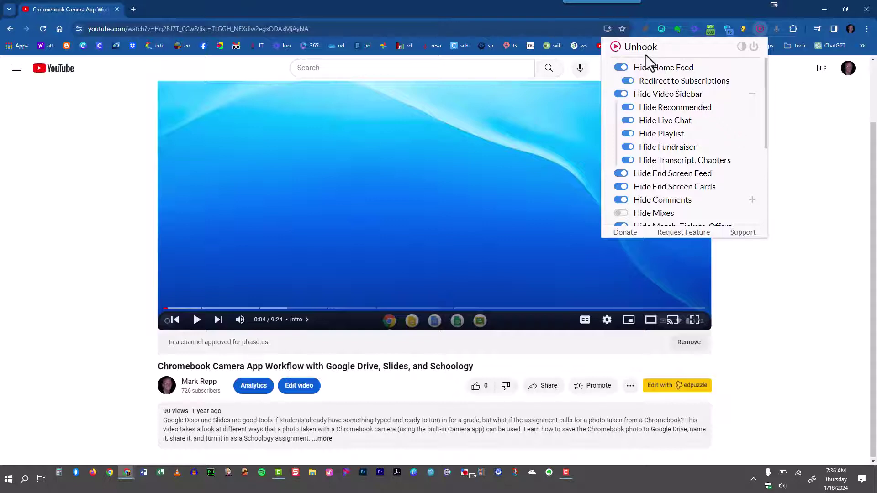
left_click(794, 72)
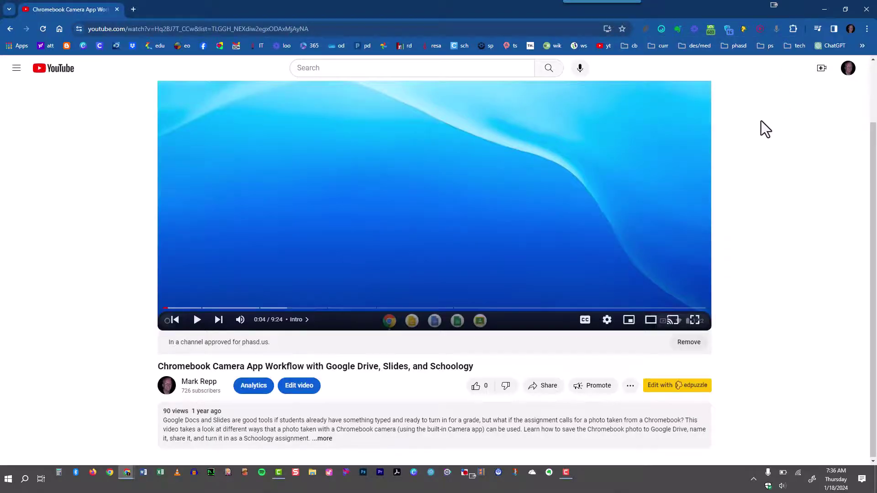